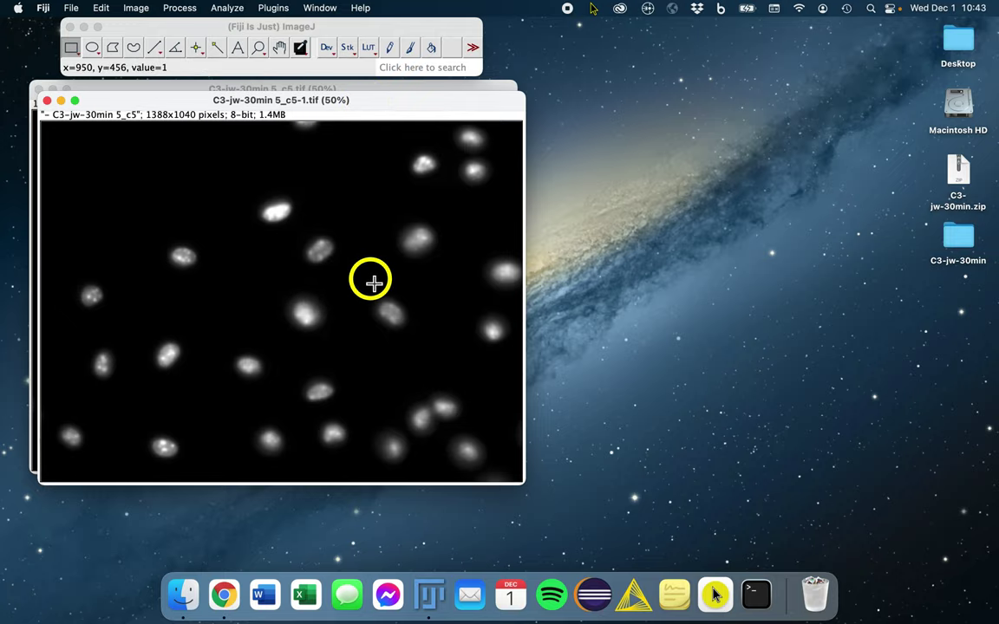
# Step: Duplicate the filtered nuclei image, keeping the default title C3-jw-30min 5_c5-2.tif
pyautogui.click(394, 69)
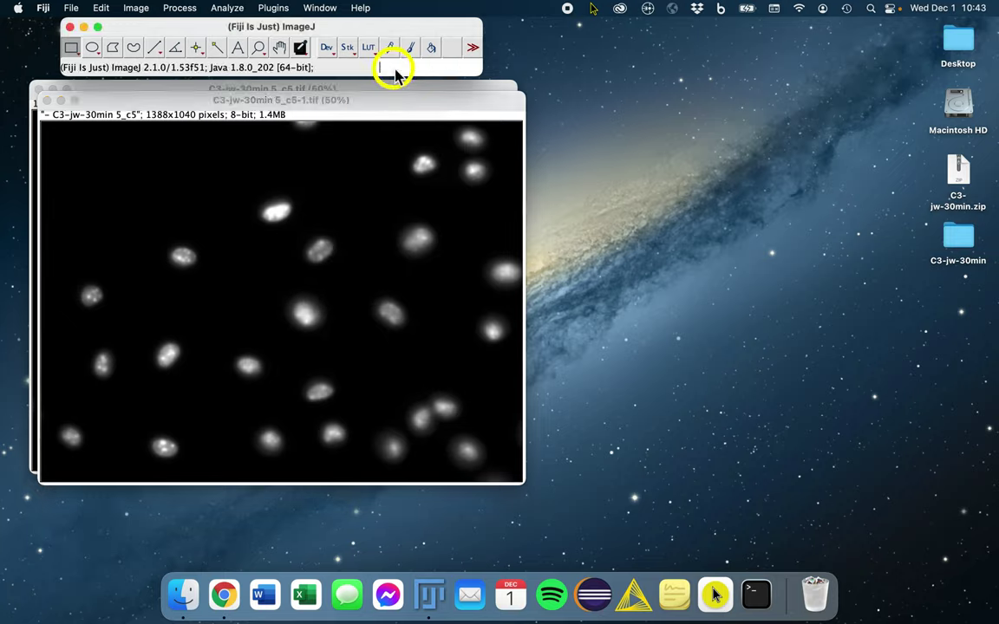
pyautogui.write('duplicate...')
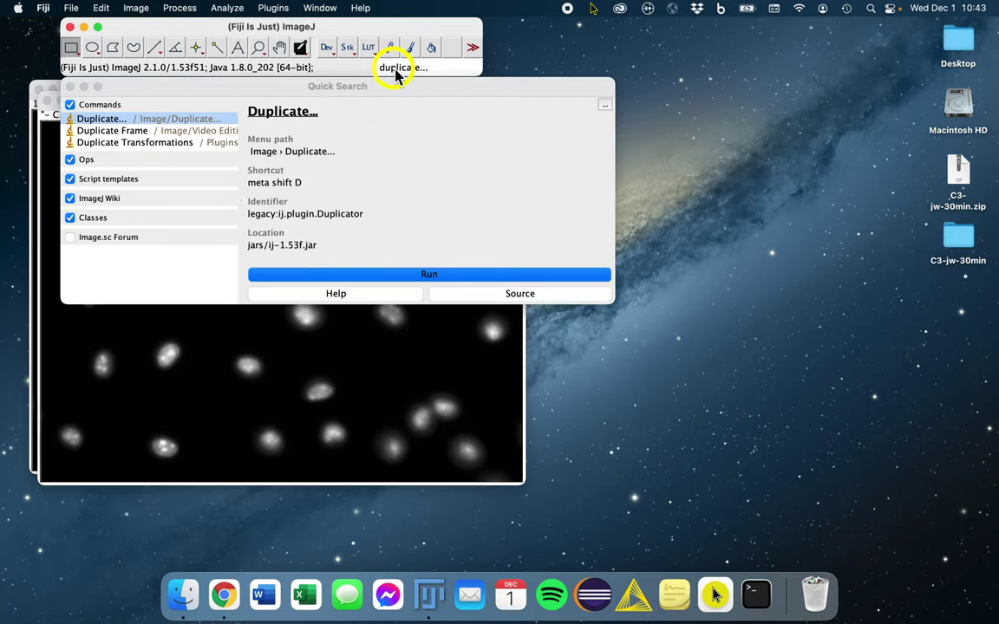
pyautogui.press('Return')
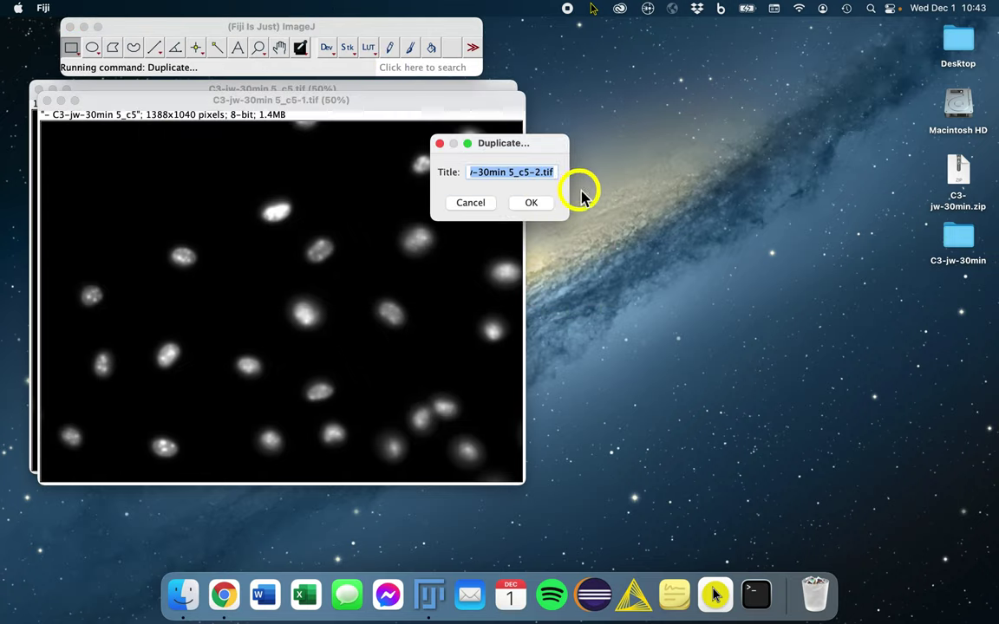
pyautogui.click(530, 204)
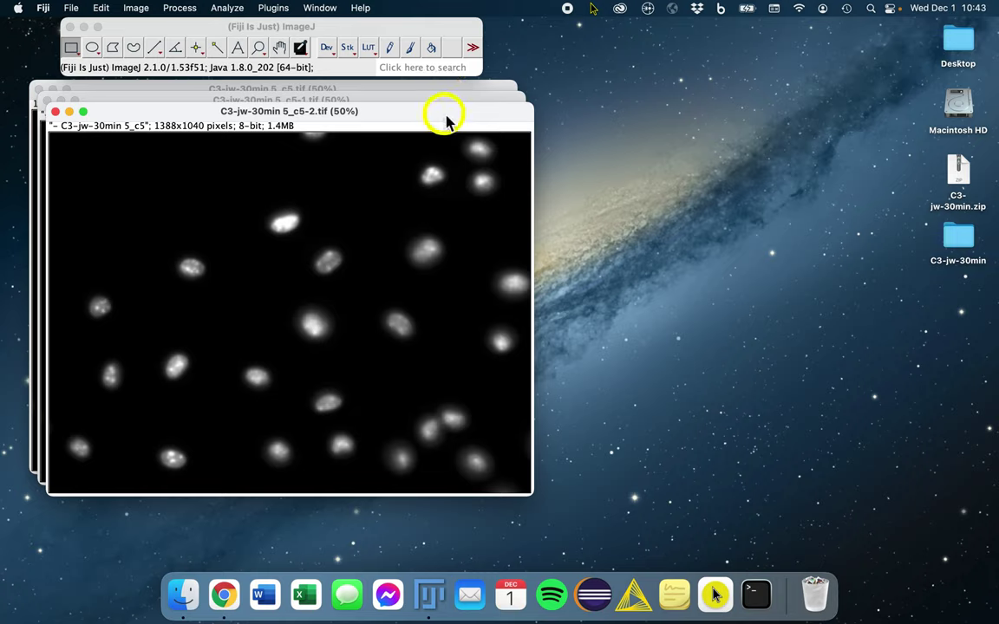
pyautogui.click(136, 8)
# Step: Threshold the copy, try the lower slider, then settle on Default auto 70–255
pyautogui.moveTo(138, 52)
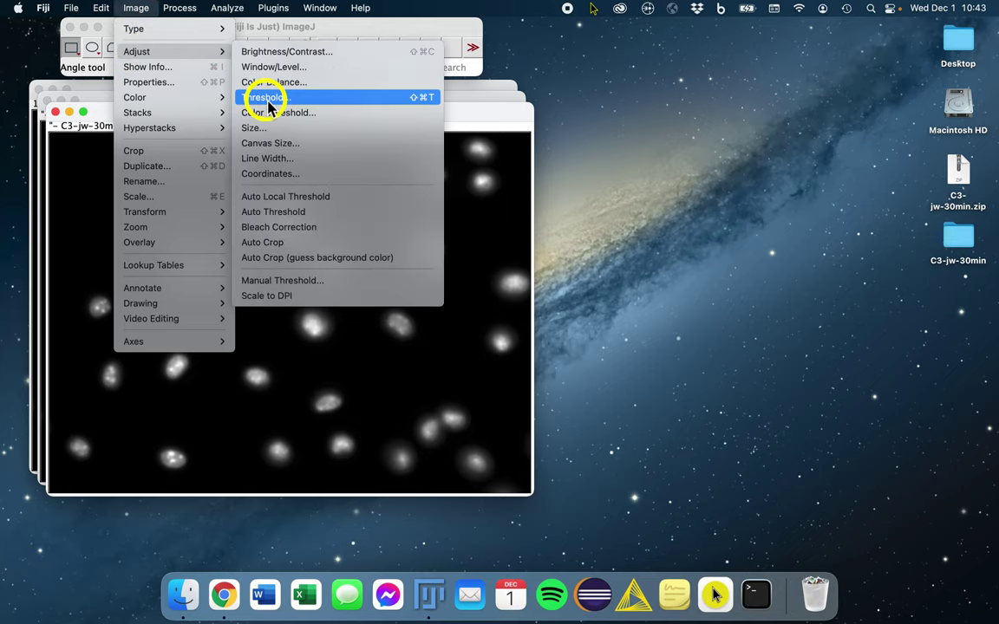
pyautogui.click(455, 71)
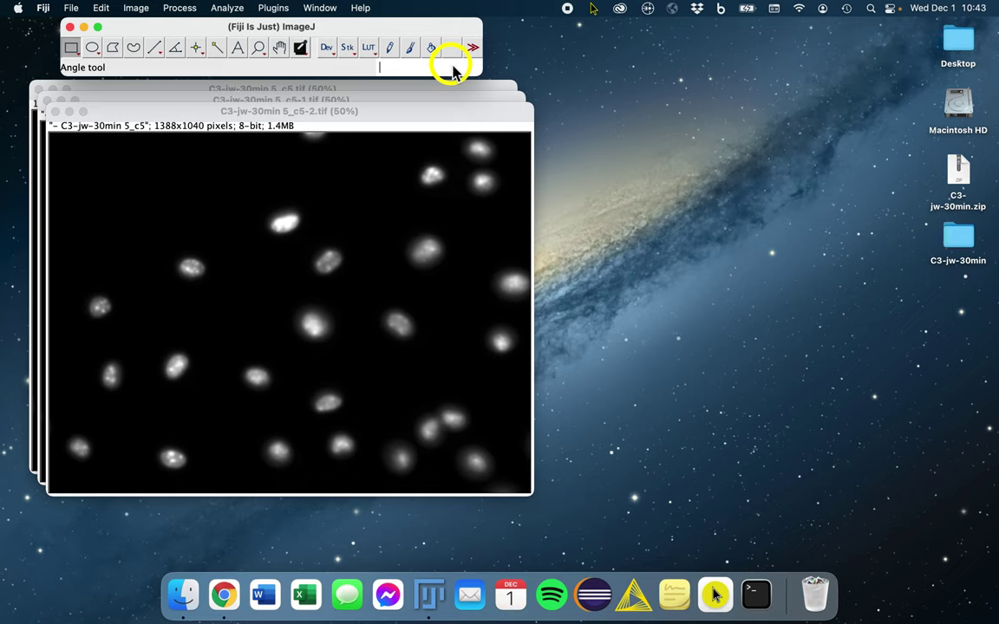
pyautogui.write('threshold...')
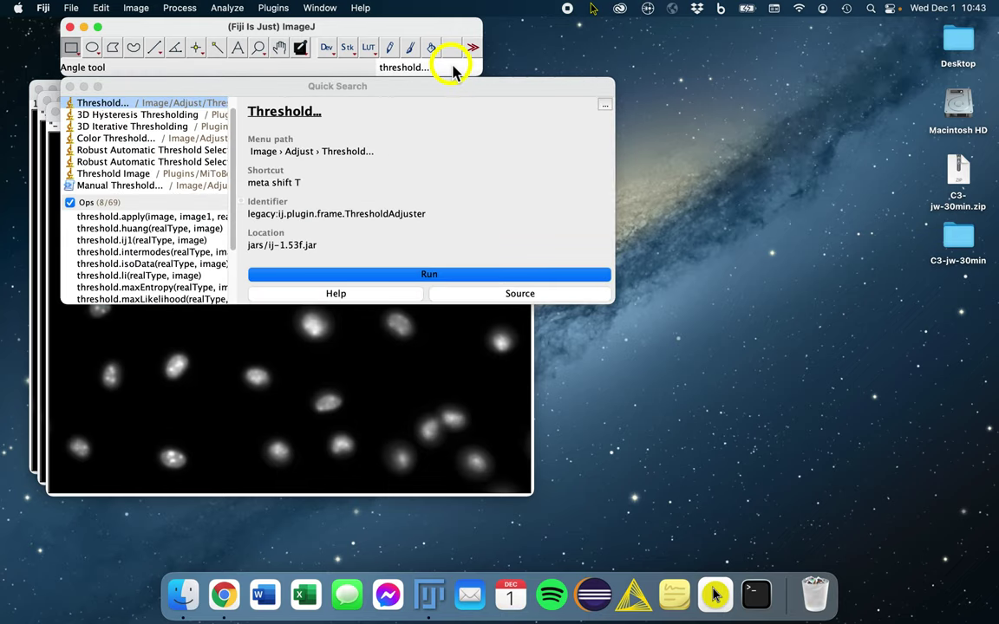
pyautogui.press('Return')
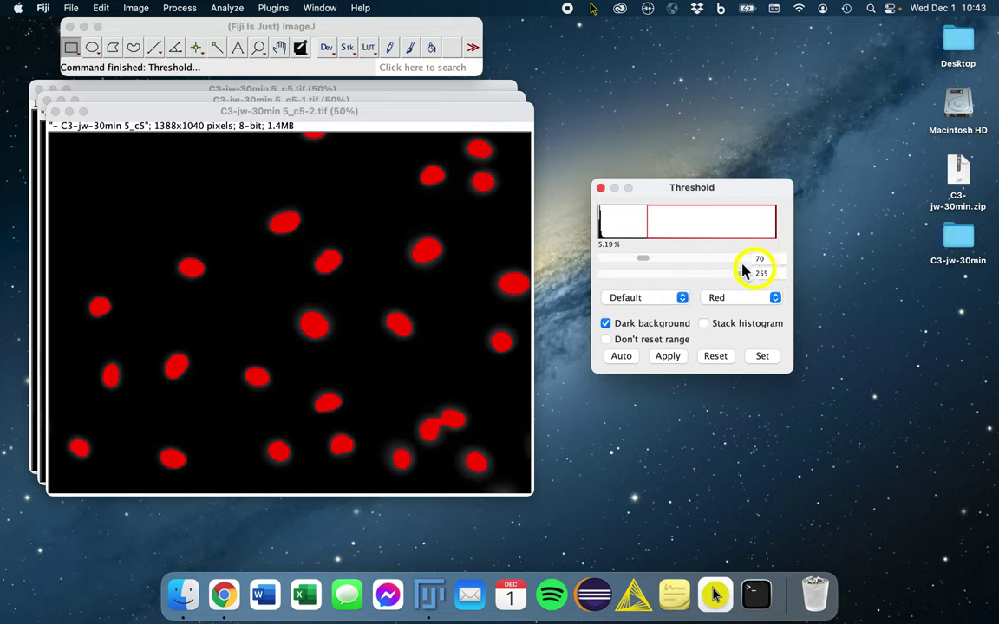
pyautogui.moveTo(649, 261)
pyautogui.mouseDown()
pyautogui.moveTo(680, 266)
pyautogui.moveTo(626, 277)
pyautogui.moveTo(682, 277)
pyautogui.moveTo(657, 272)
pyautogui.mouseUp()
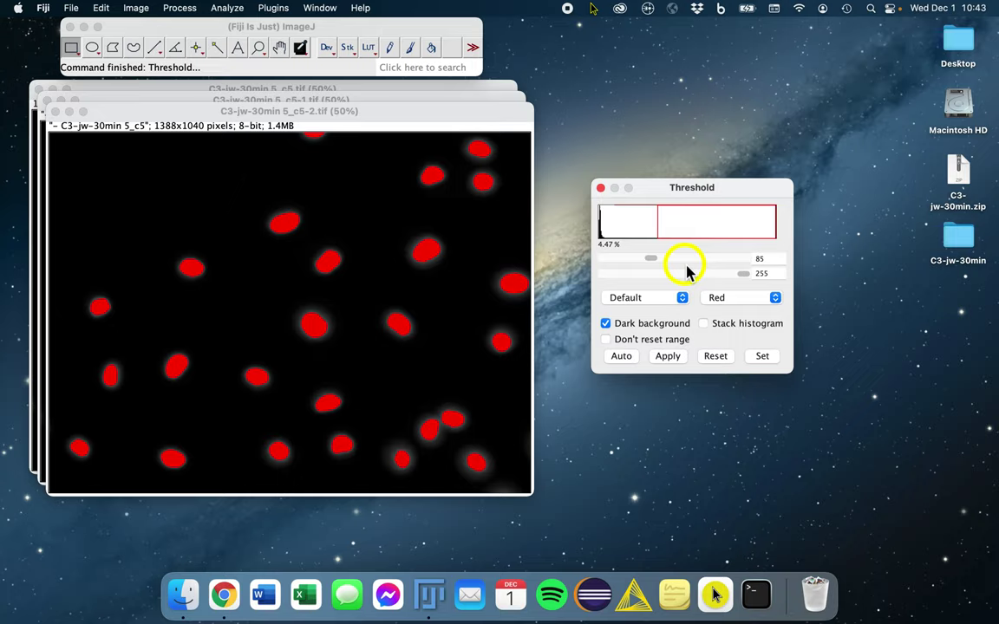
pyautogui.moveTo(648, 262)
pyautogui.mouseDown()
pyautogui.moveTo(668, 261)
pyautogui.moveTo(612, 271)
pyautogui.moveTo(650, 267)
pyautogui.moveTo(640, 274)
pyautogui.mouseUp()
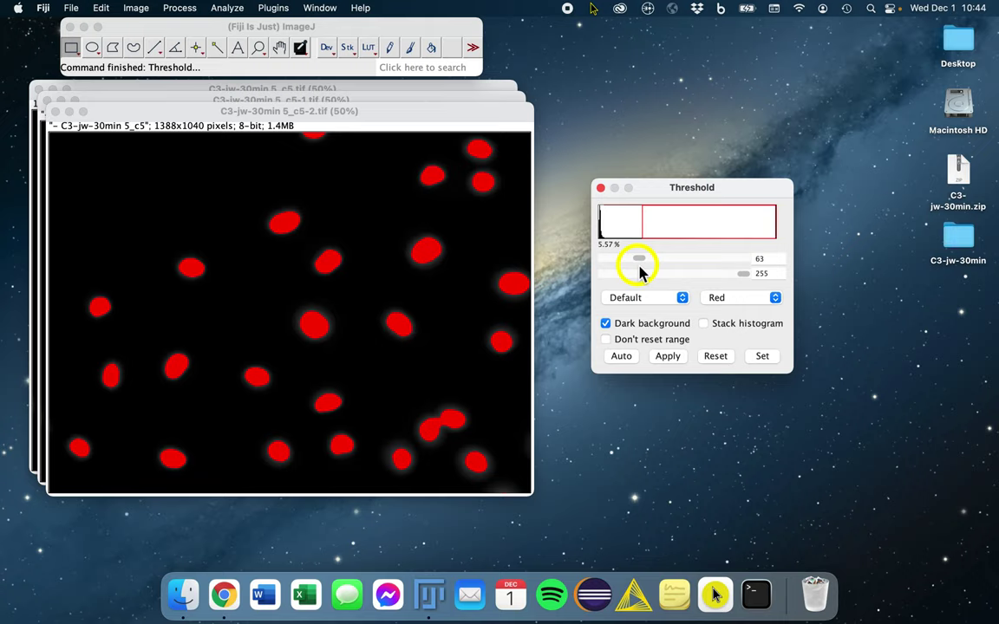
pyautogui.click(625, 359)
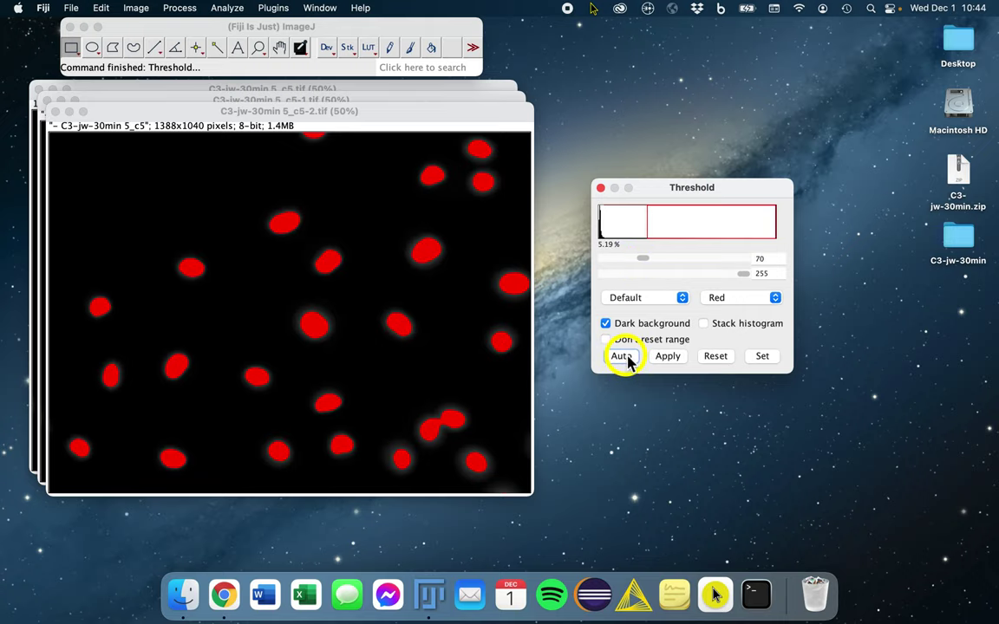
pyautogui.click(625, 300)
pyautogui.scroll(-3, 628, 336)
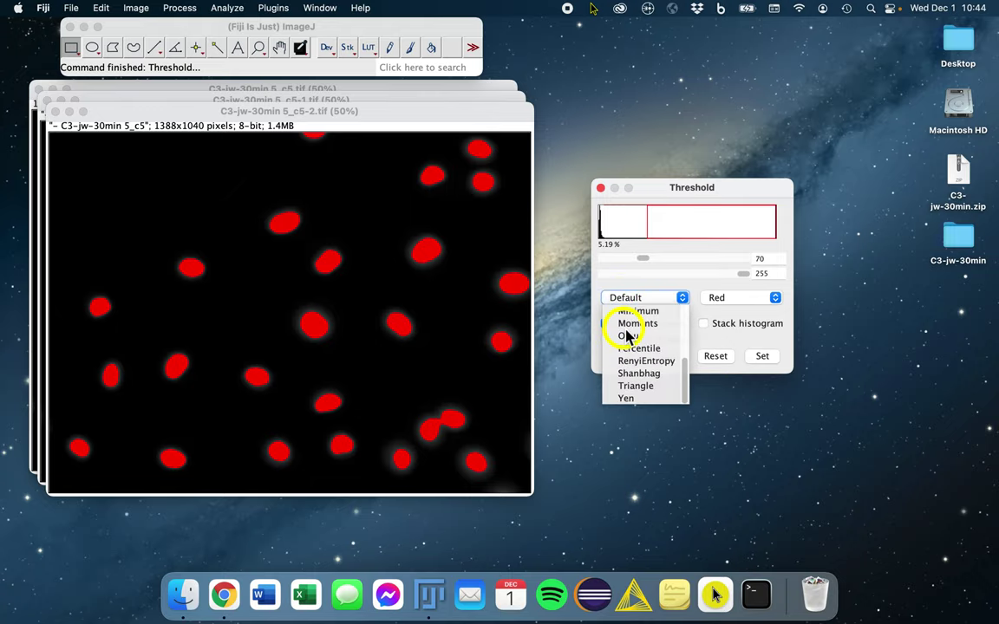
pyautogui.click(627, 335)
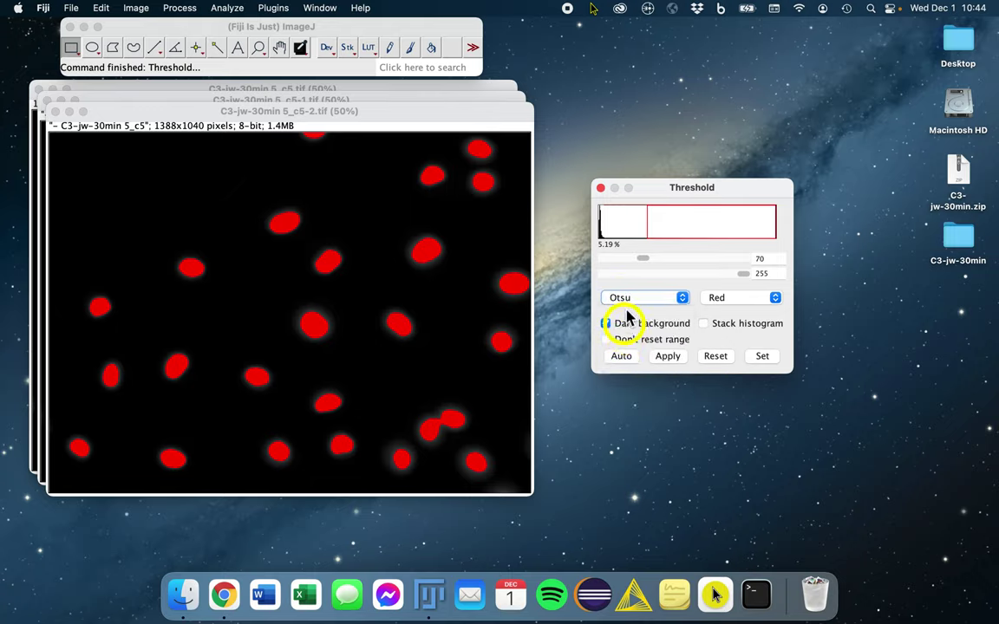
pyautogui.click(629, 299)
pyautogui.scroll(3, 635, 323)
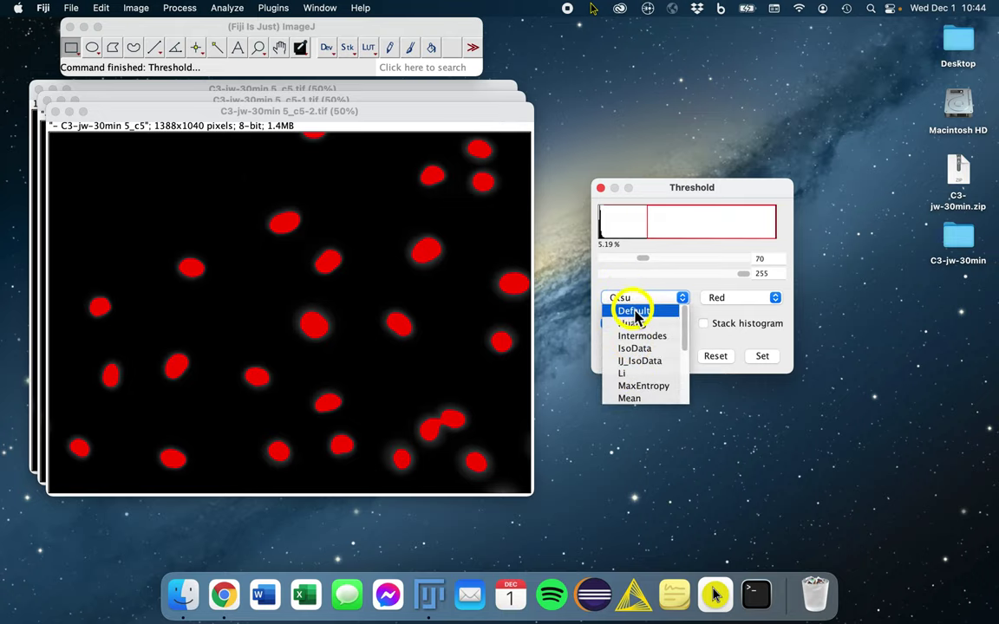
pyautogui.click(633, 311)
pyautogui.click(406, 75)
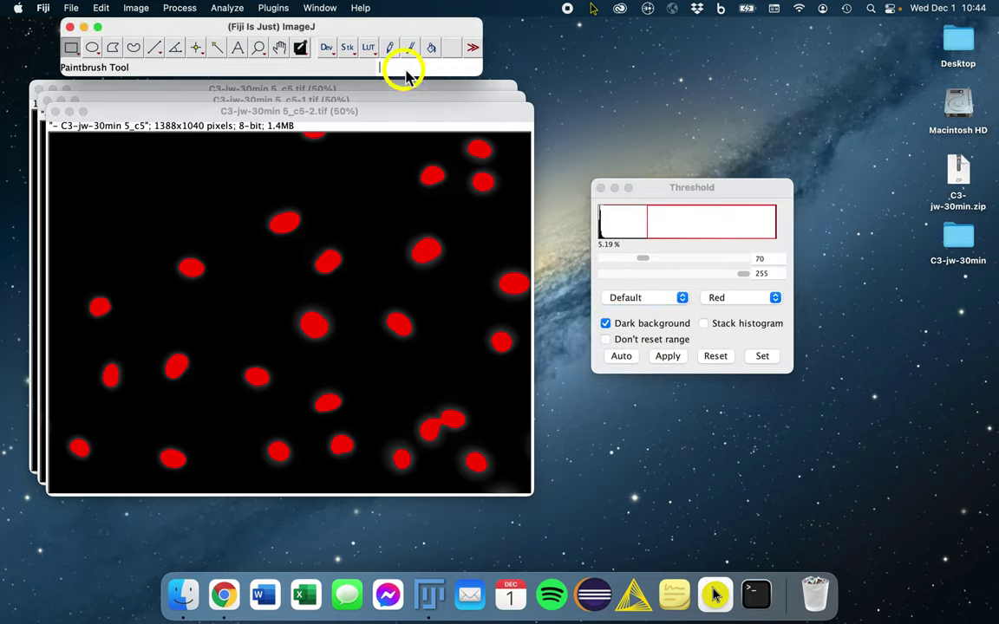
# Step: Run Auto Threshold with Method 'Try all' on the nuclei copy
pyautogui.write('auto thr')
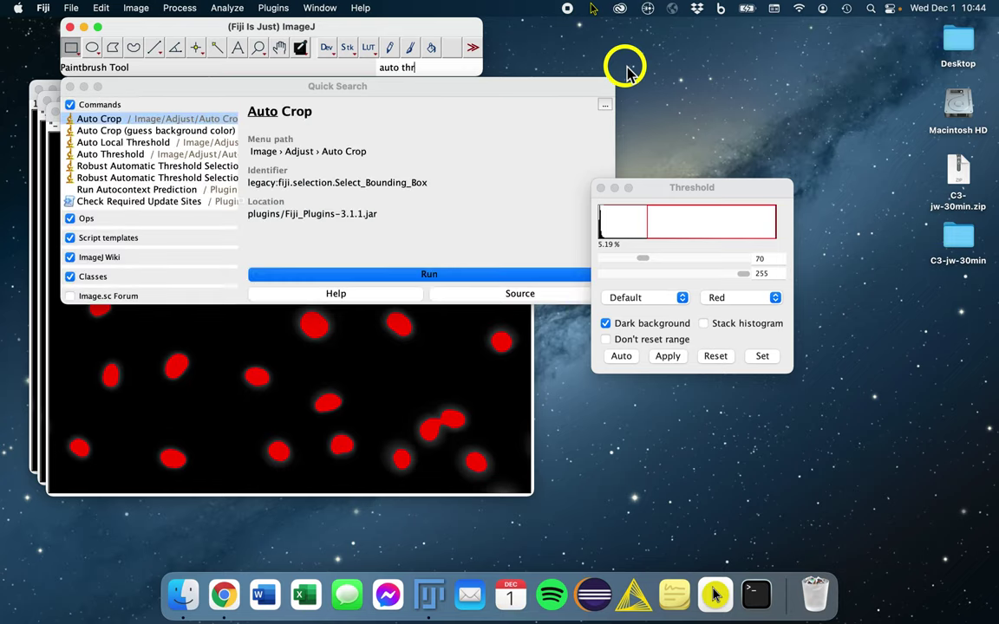
pyautogui.write('es')
pyautogui.press('Return')
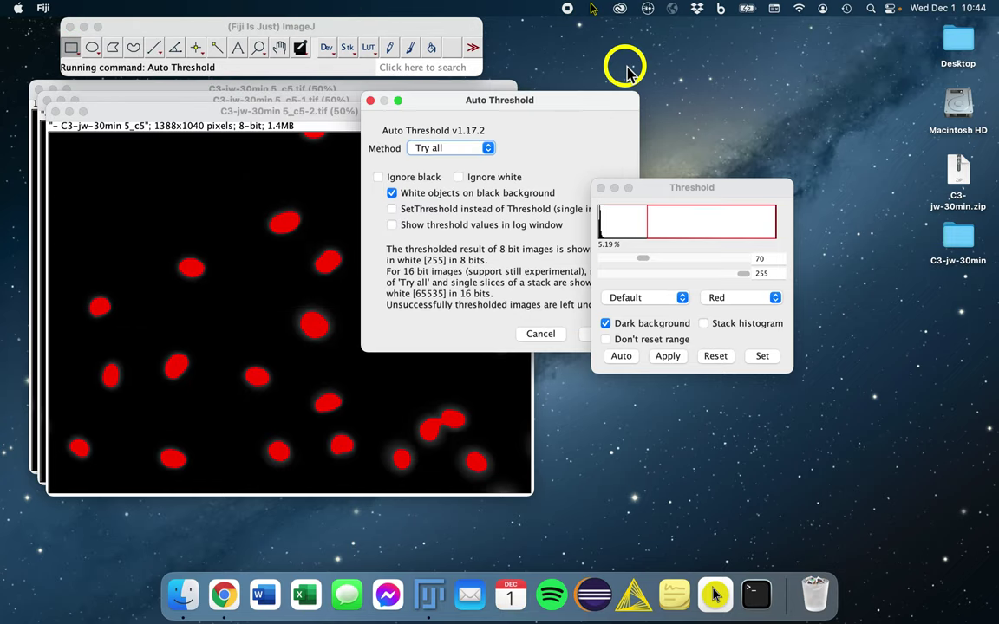
pyautogui.moveTo(504, 99); pyautogui.dragTo(399, 135)
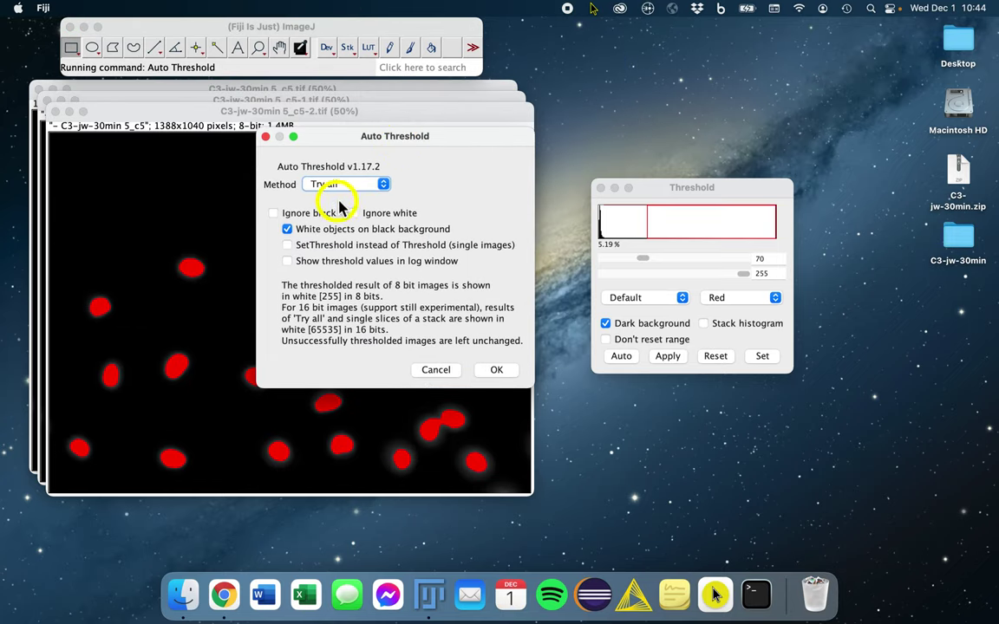
pyautogui.click(500, 373)
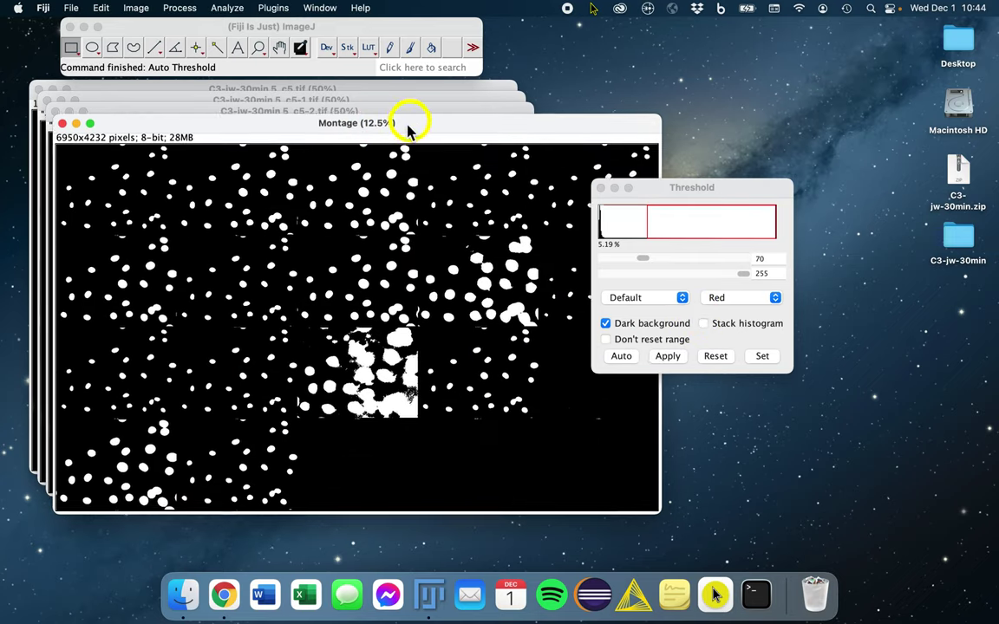
# Step: Shift the Montage left, zoom in and out to compare methods, then close it
pyautogui.moveTo(408, 129); pyautogui.dragTo(334, 150)
pyautogui.press('+')
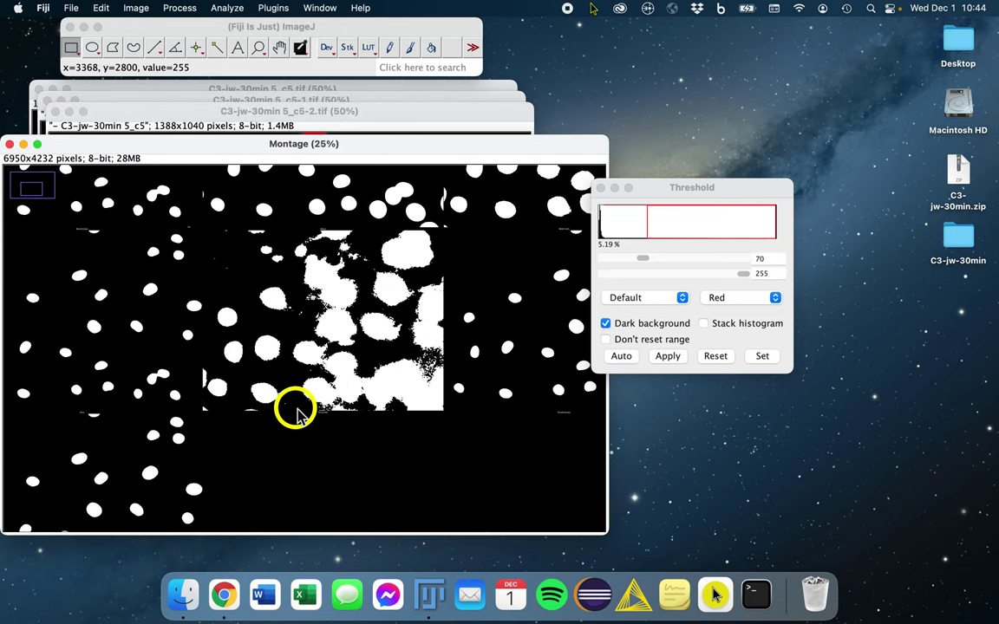
pyautogui.scroll(1, 295, 414)
pyautogui.scroll(-2, 312, 392)
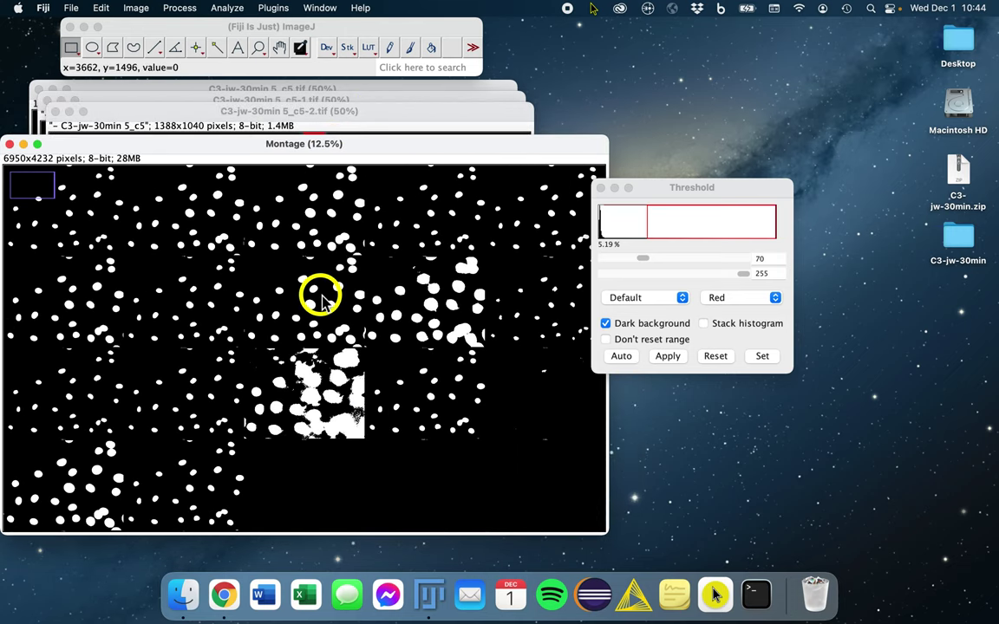
pyautogui.scroll(2, 286, 234)
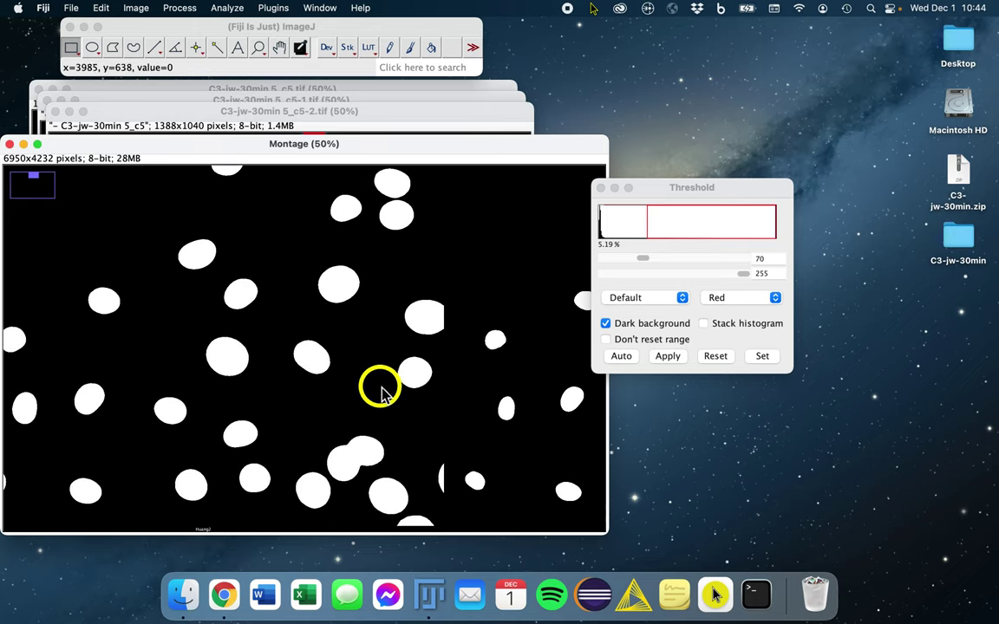
pyautogui.scroll(-1, 381, 392)
pyautogui.scroll(1, 208, 414)
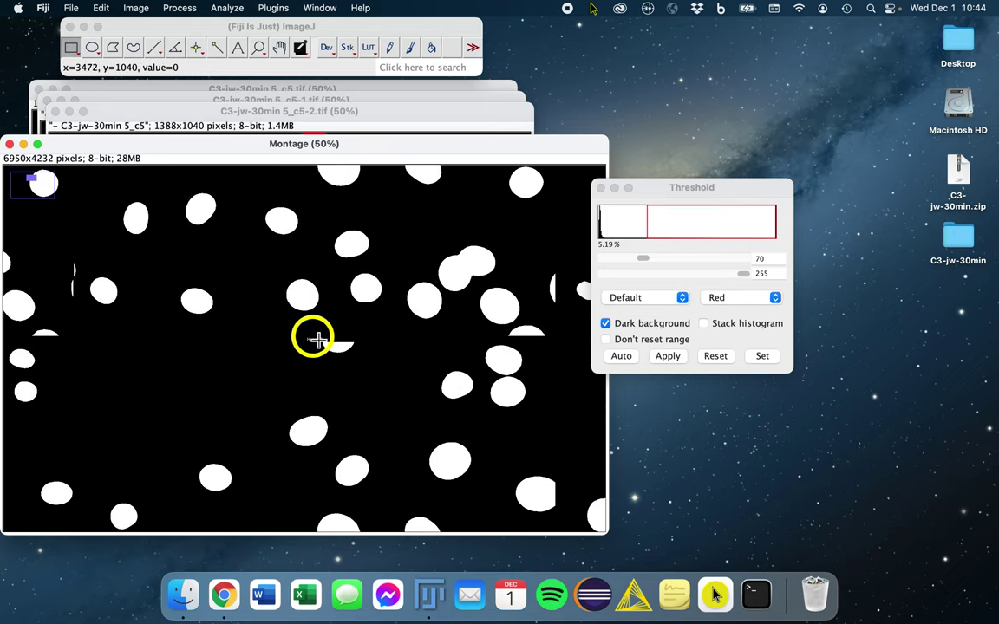
pyautogui.scroll(-4, 329, 323)
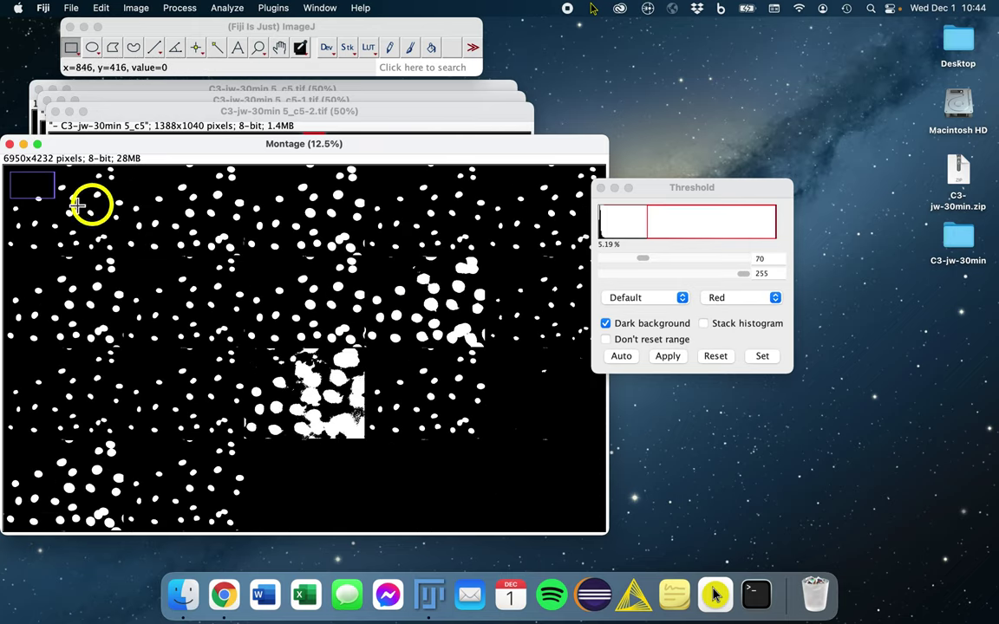
pyautogui.click(9, 144)
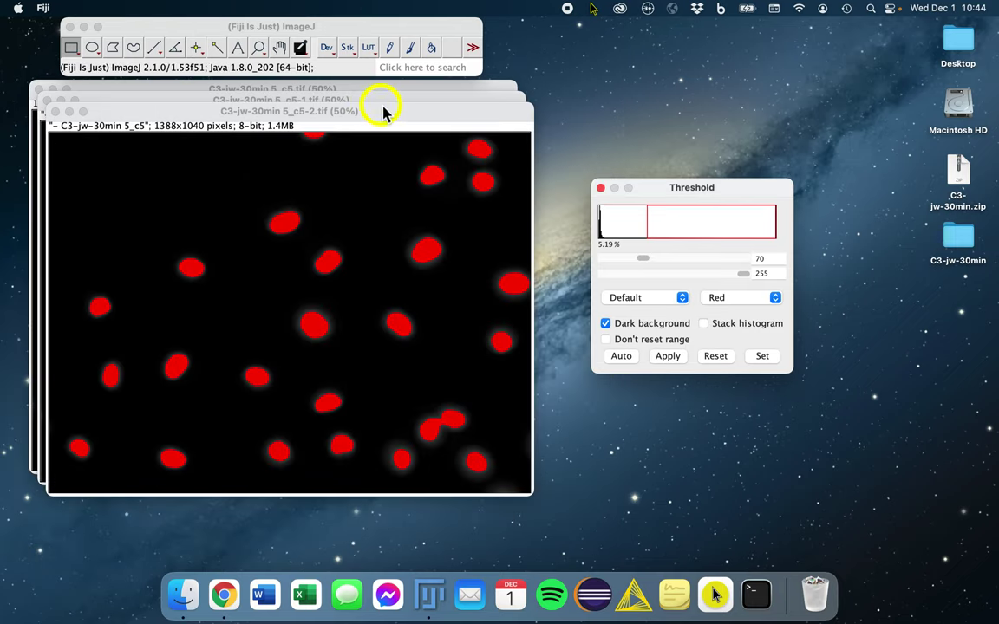
pyautogui.click(384, 112)
pyautogui.click(638, 191)
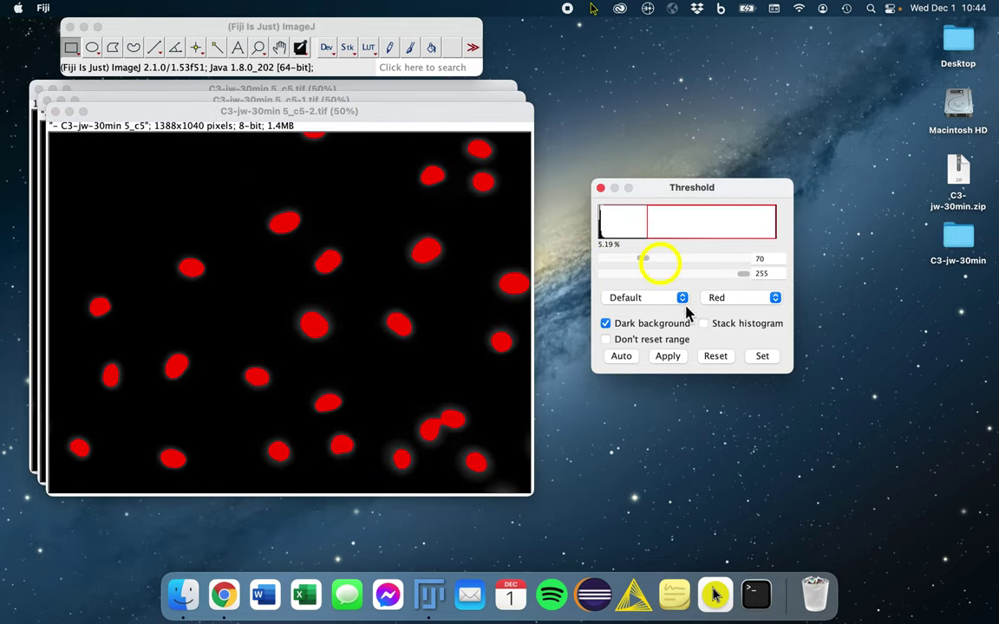
pyautogui.click(642, 304)
pyautogui.click(634, 310)
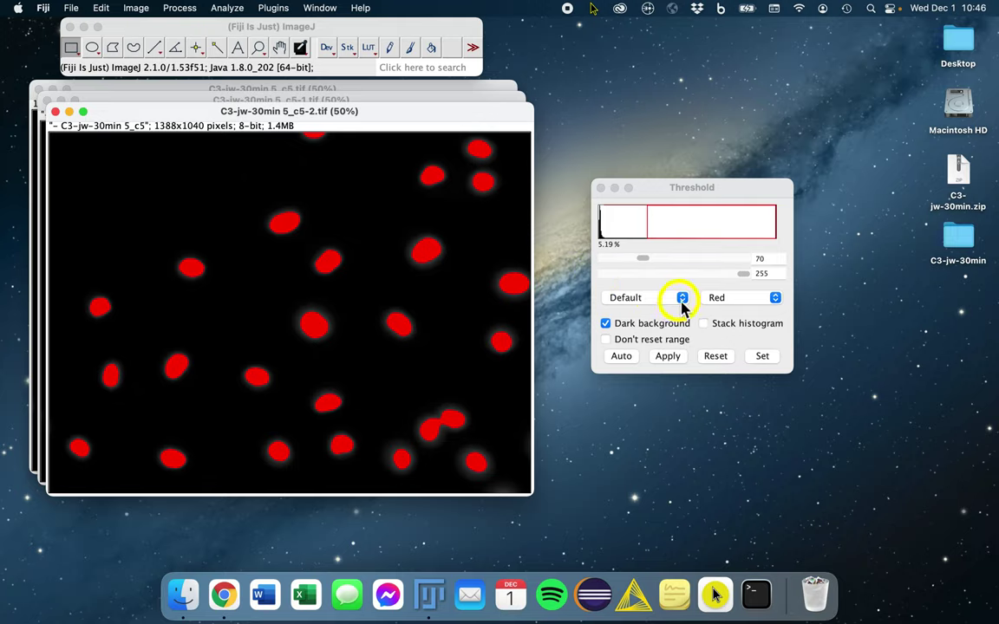
# Step: Run Edit > Selection > Create Mask to produce the 'mask' window of white nuclei
pyautogui.click(390, 71)
pyautogui.write('create mask')
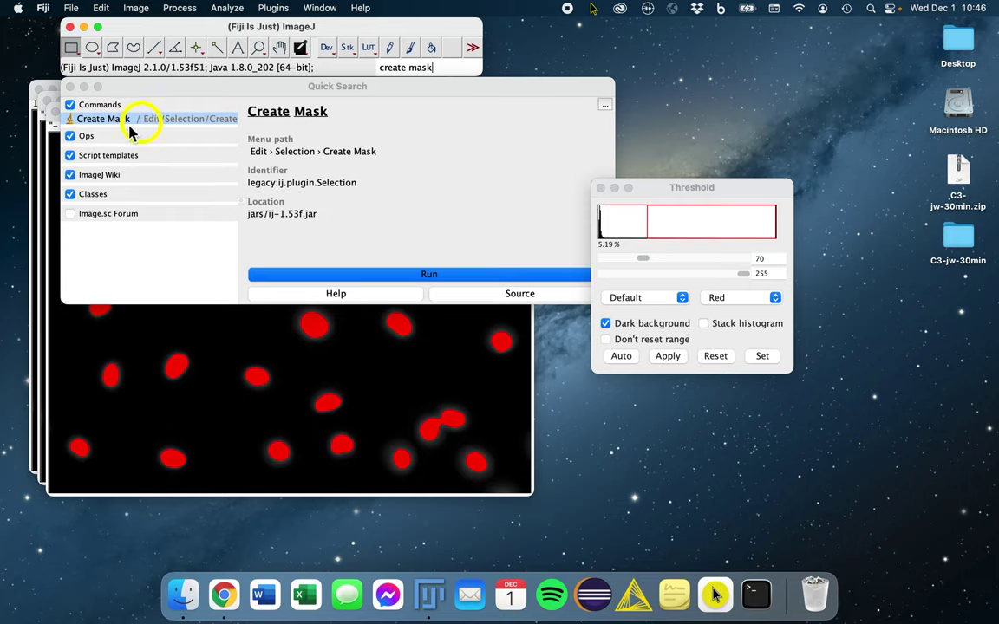
pyautogui.doubleClick(143, 126)
pyautogui.moveTo(285, 138); pyautogui.dragTo(202, 141)
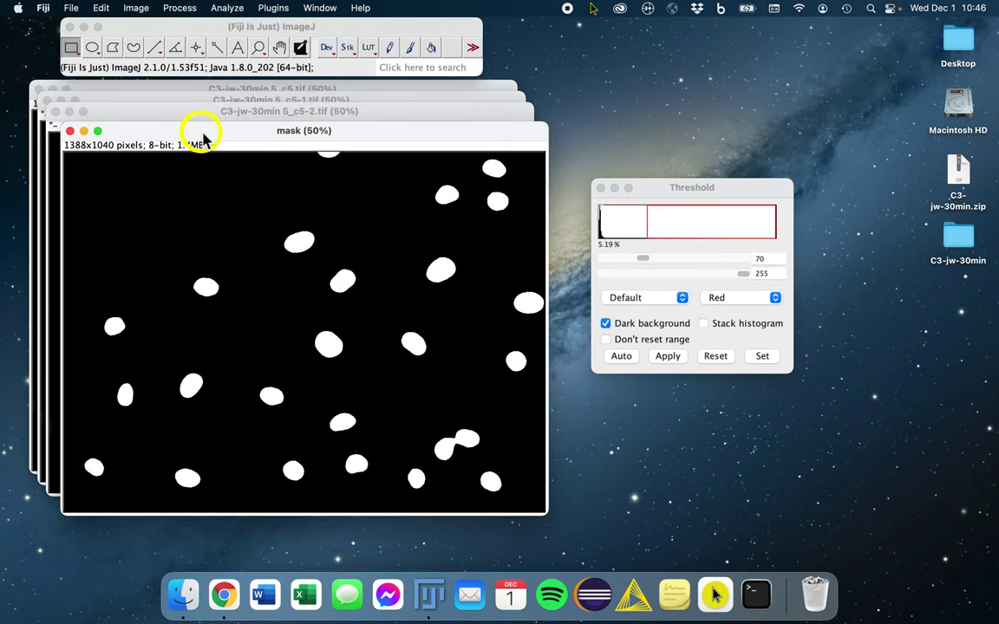